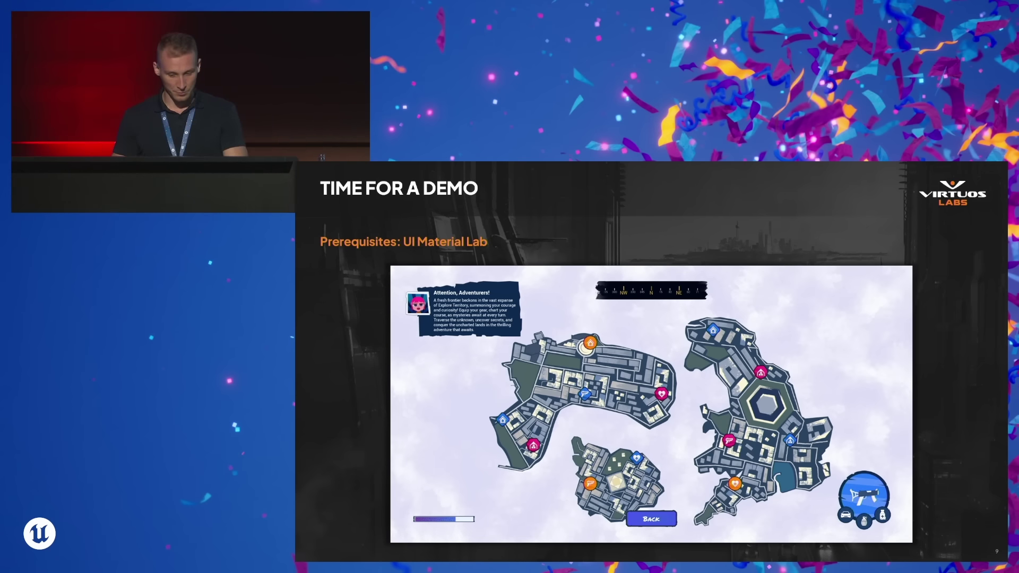
# Switch the display from the Time for a Demo slide to the live Unreal Editor.
pyautogui.hotkey('alt', 'Tab')
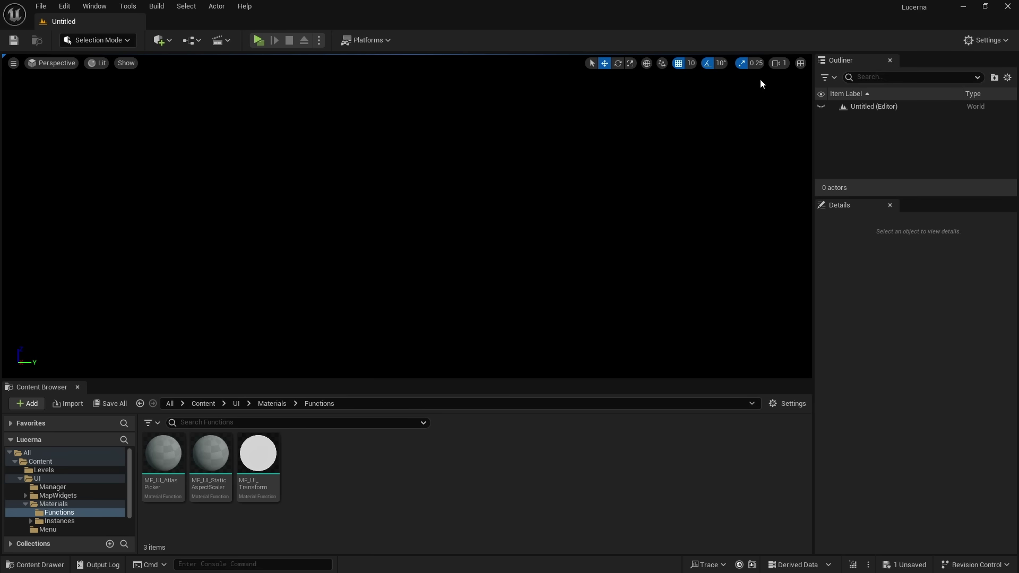
# Play the Lucerna preview, view the Traditional and Material map screens, and return to the title menu.
pyautogui.click(259, 41)
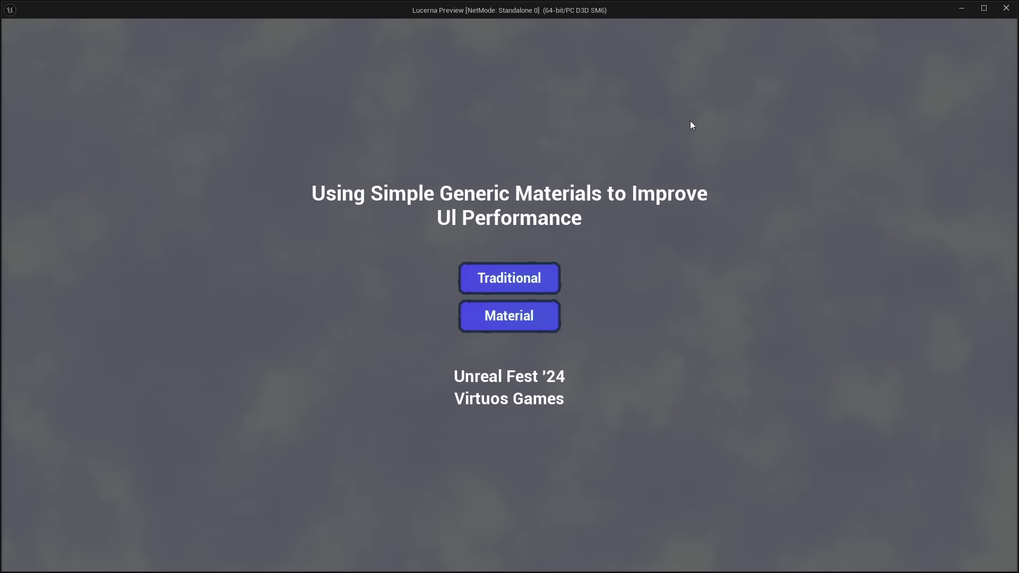
pyautogui.click(527, 277)
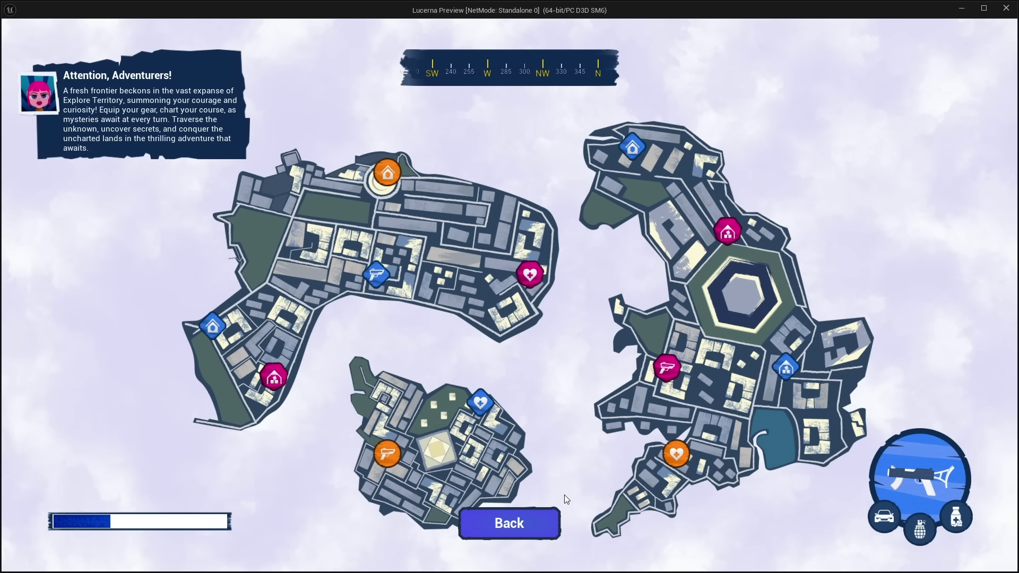
pyautogui.click(536, 520)
pyautogui.click(496, 317)
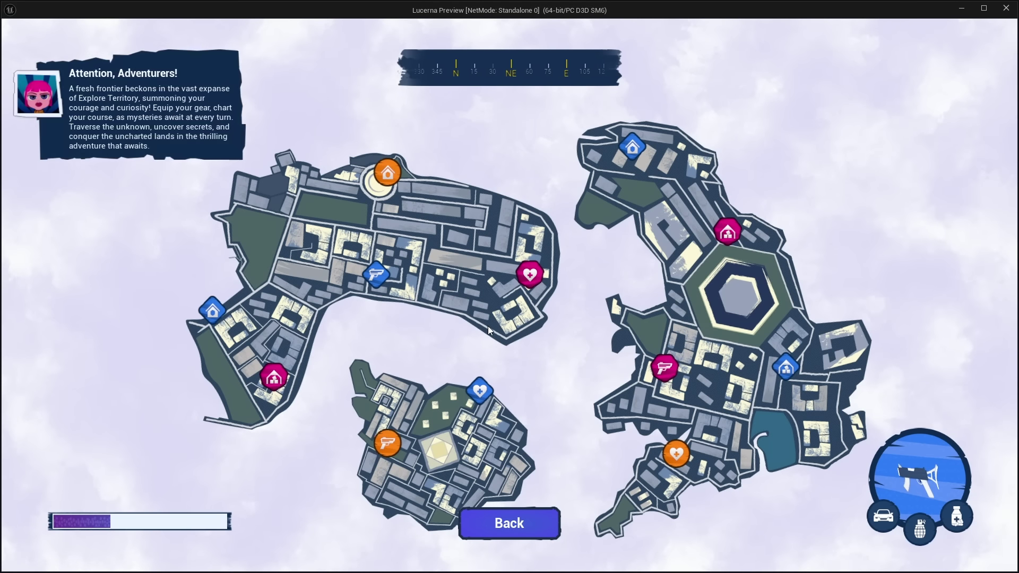
pyautogui.click(508, 523)
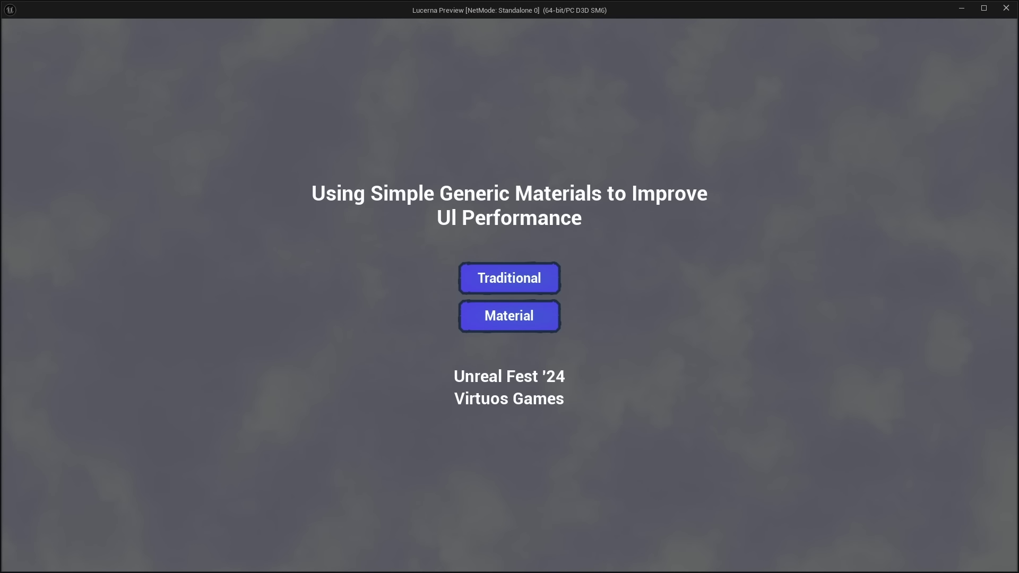
# Close the preview and open WBP_TraditionalMapPoint from Content > UI > MapWidgets > Traditional.
pyautogui.click(1006, 9)
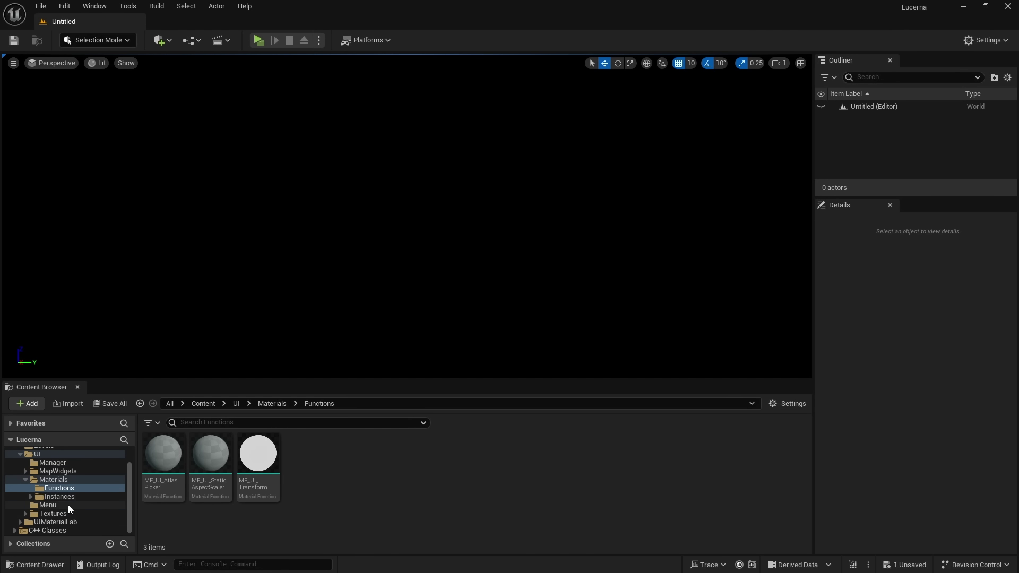
pyautogui.scroll(-1, 85, 489)
pyautogui.click(84, 479)
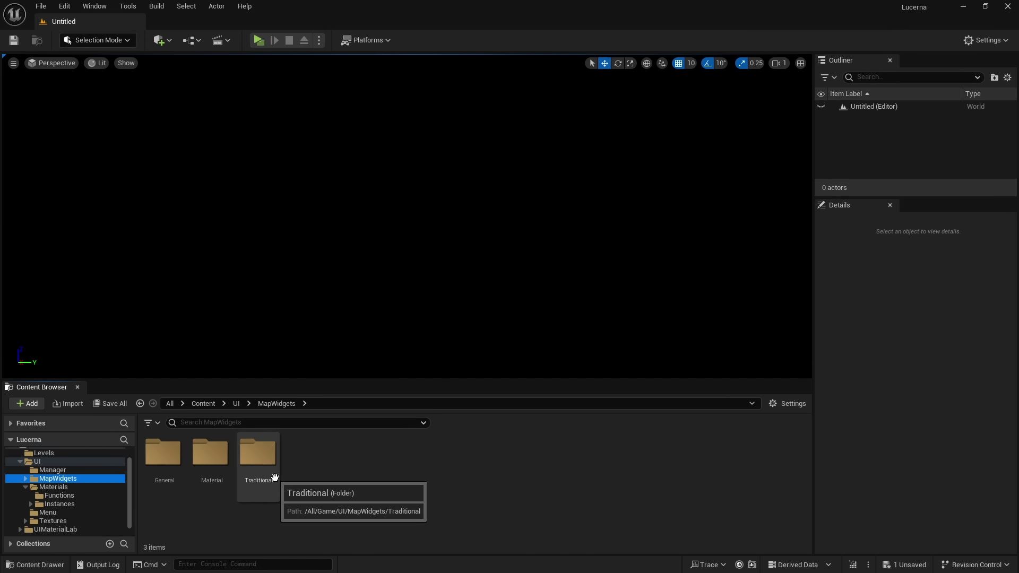
pyautogui.doubleClick(258, 454)
pyautogui.click(401, 453)
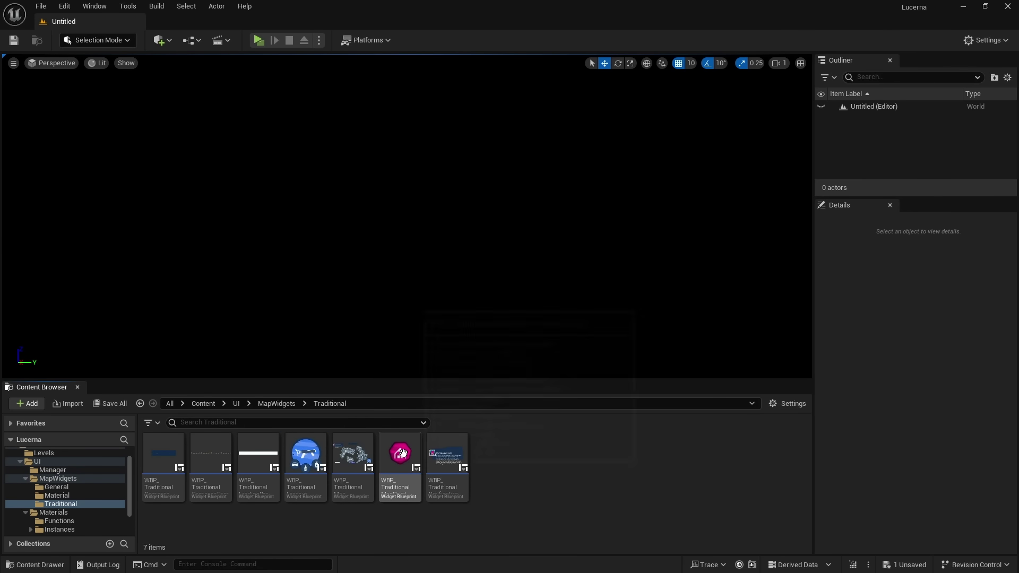
pyautogui.doubleClick(401, 452)
# Widen the Hierarchy, inspect the root overlay and Icon image, and centre the map-point icon.
pyautogui.scroll(4, 478, 331)
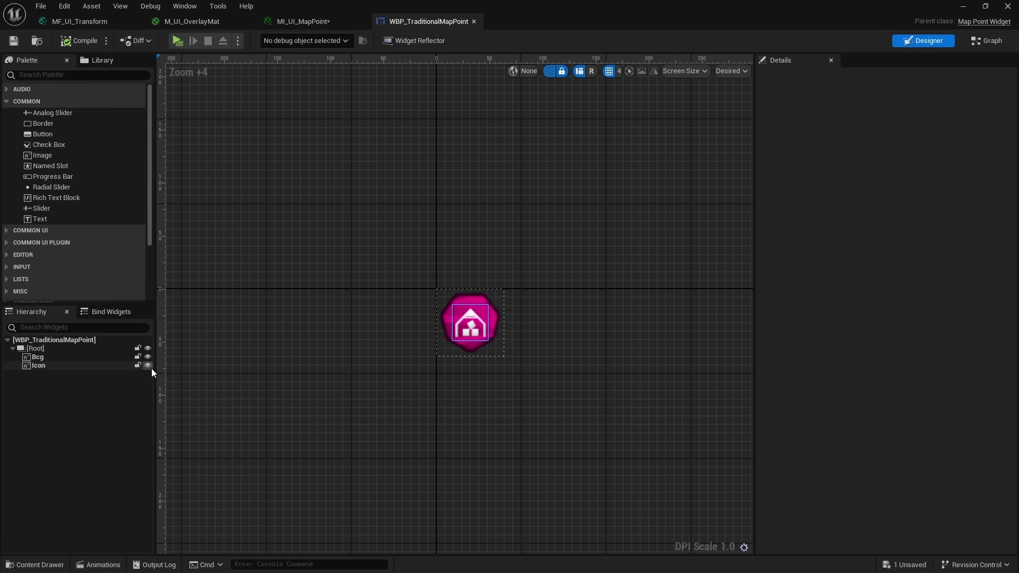
pyautogui.scroll(3, 164, 344)
pyautogui.moveTo(154, 340); pyautogui.dragTo(335, 340)
pyautogui.click(53, 349)
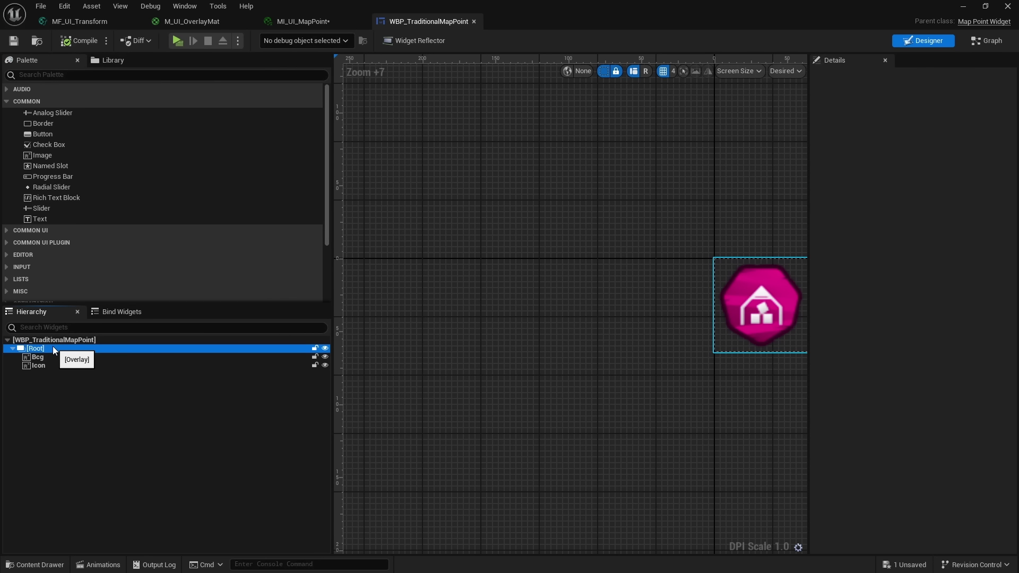
pyautogui.click(38, 366)
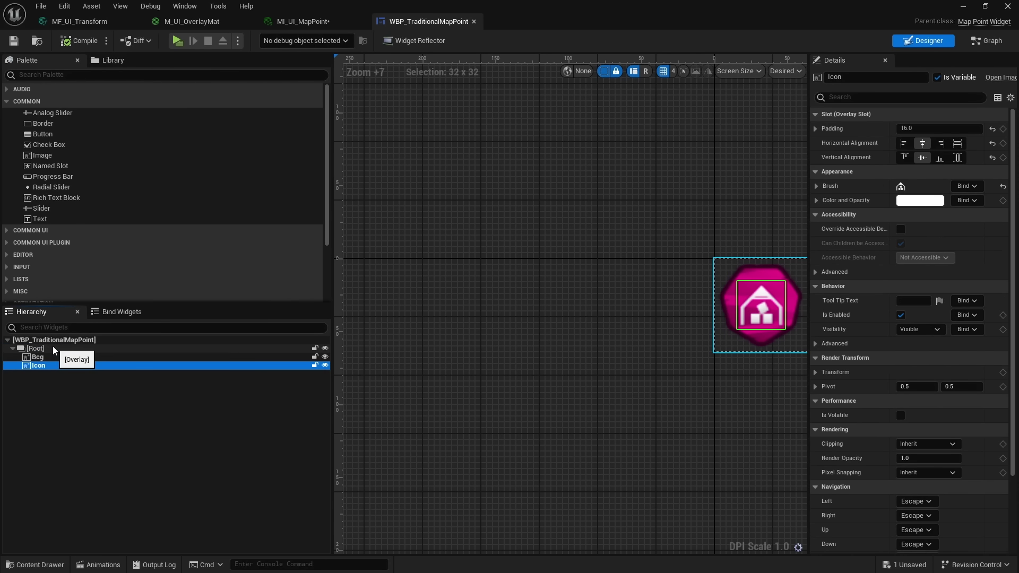
pyautogui.moveTo(530, 402); pyautogui.dragTo(378, 404, button='right')
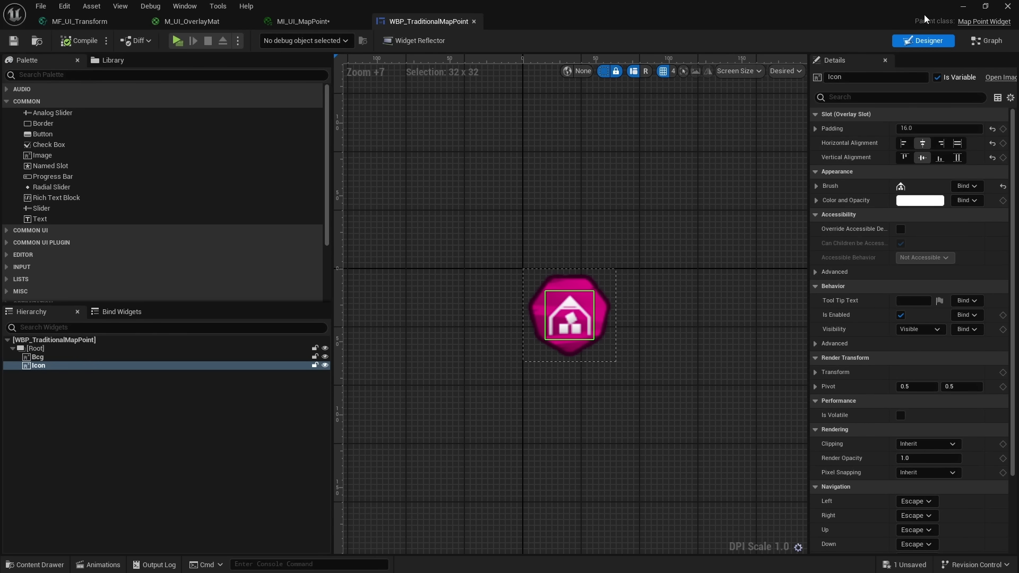
pyautogui.click(311, 21)
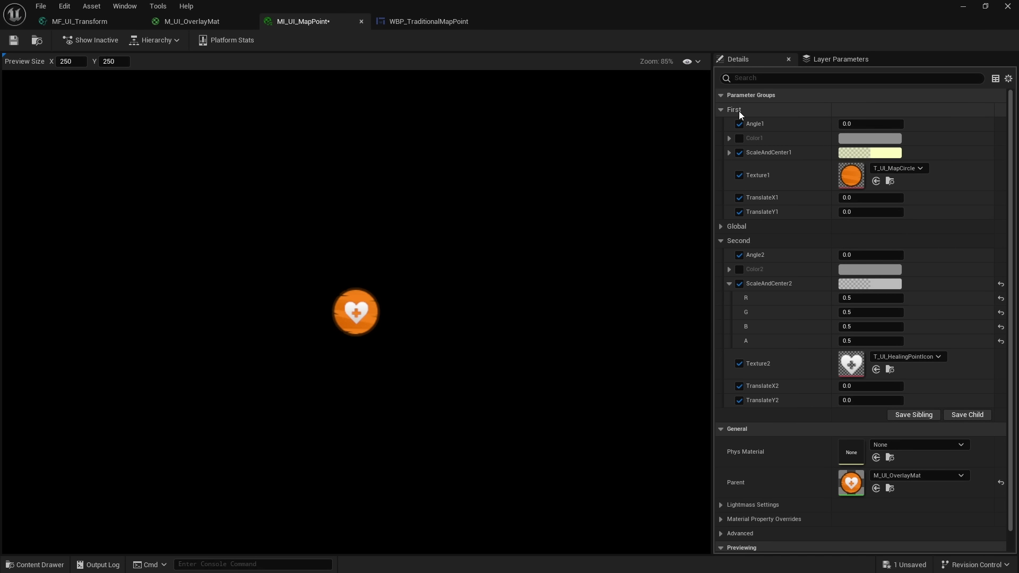
# Spin MI_UI_MapPoint's Angle1, Angle2, GlobalPosX and TranslateX2, then view the parent M_UI_OverlayMat graph.
pyautogui.moveTo(872, 125)
pyautogui.mouseDown()
pyautogui.moveTo(884, 126)
pyautogui.moveTo(873, 125)
pyautogui.mouseUp()
pyautogui.moveTo(871, 256)
pyautogui.mouseDown()
pyautogui.moveTo(881, 255)
pyautogui.moveTo(877, 241)
pyautogui.moveTo(863, 241)
pyautogui.mouseUp()
pyautogui.click(725, 228)
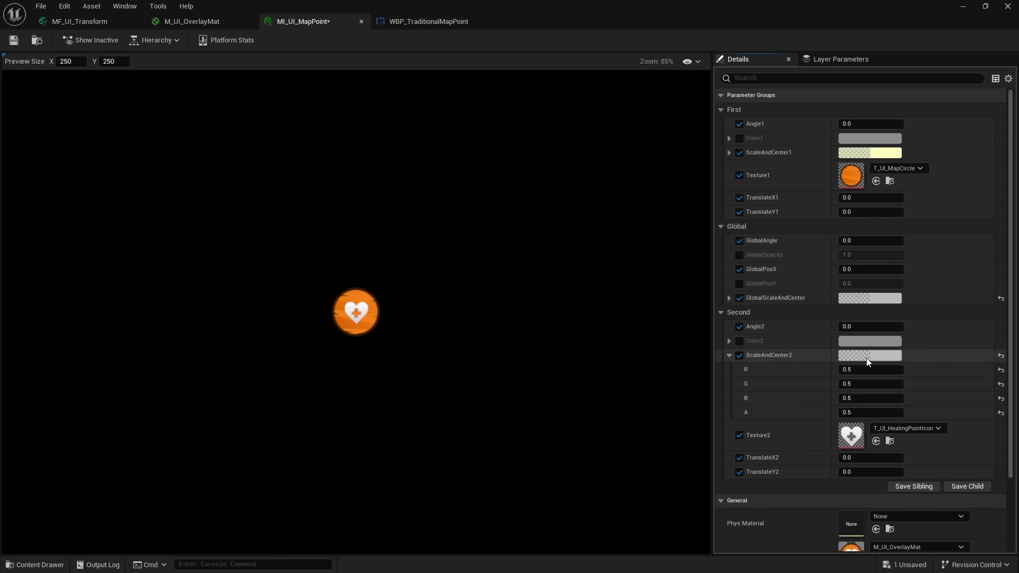
pyautogui.moveTo(856, 269)
pyautogui.mouseDown()
pyautogui.moveTo(870, 270)
pyautogui.moveTo(856, 269)
pyautogui.mouseUp()
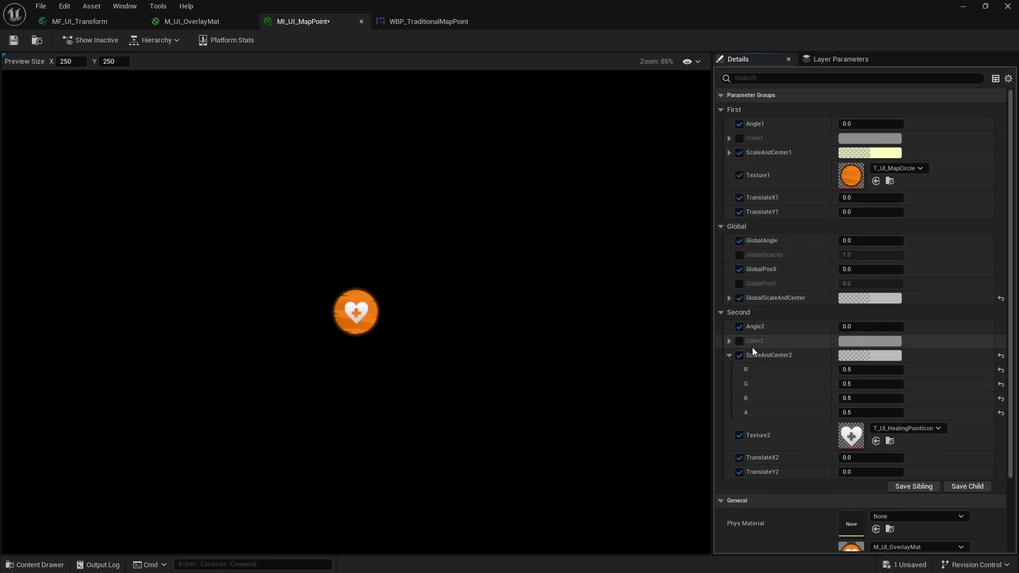
pyautogui.moveTo(856, 458); pyautogui.dragTo(870, 458)
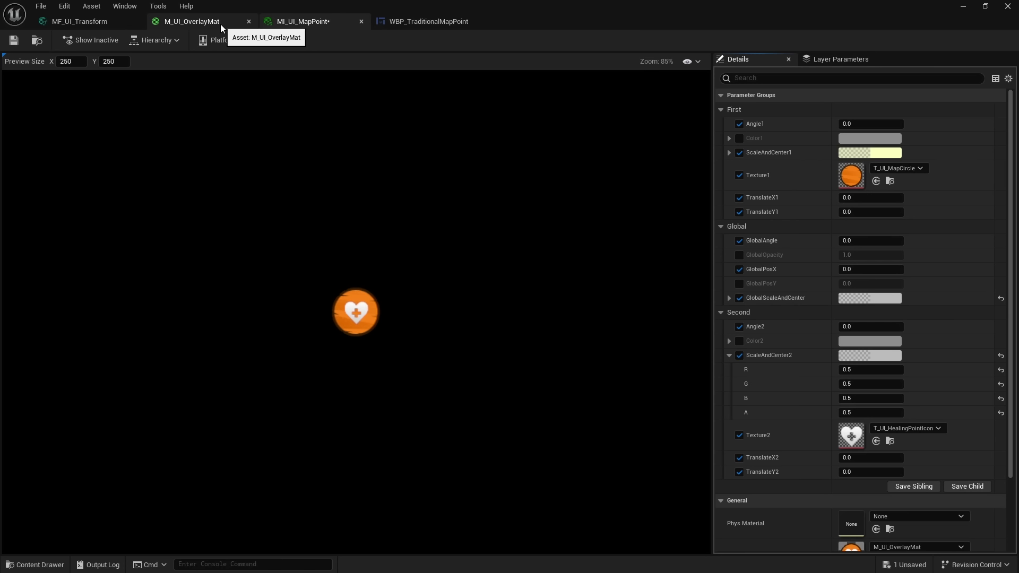
pyautogui.click(215, 20)
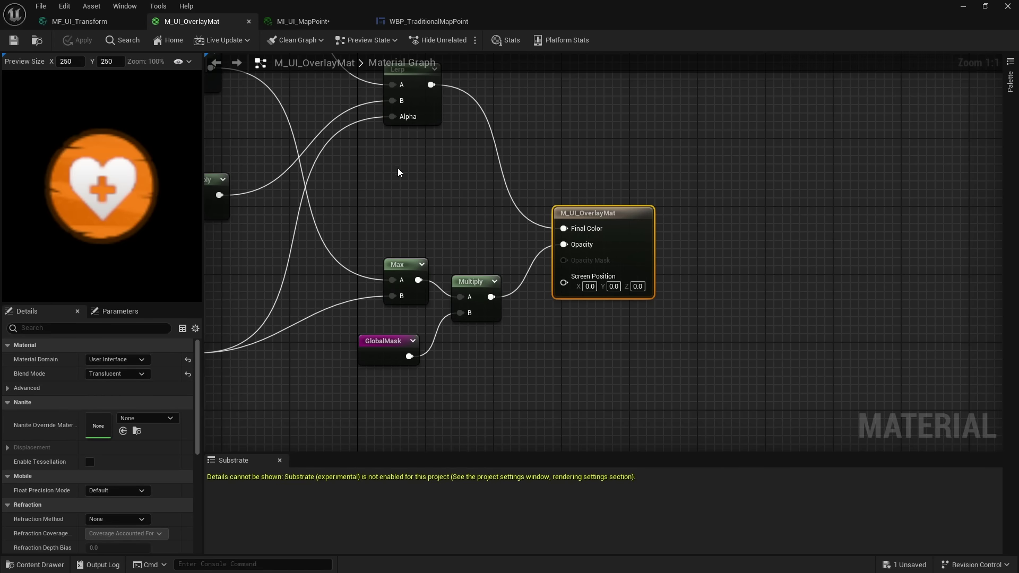
pyautogui.scroll(-3, 757, 287)
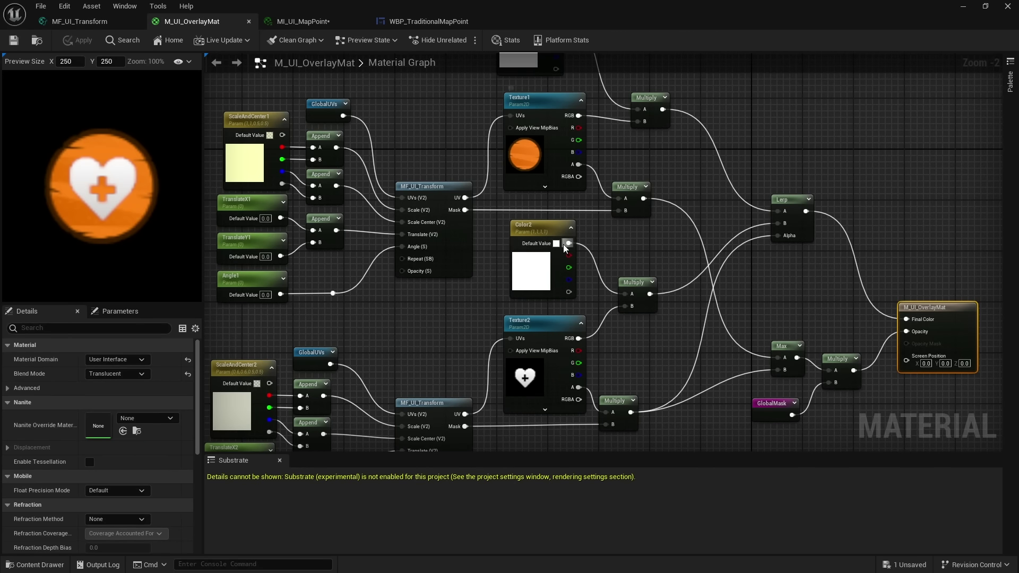
pyautogui.moveTo(555, 190); pyautogui.dragTo(450, 183, button='right')
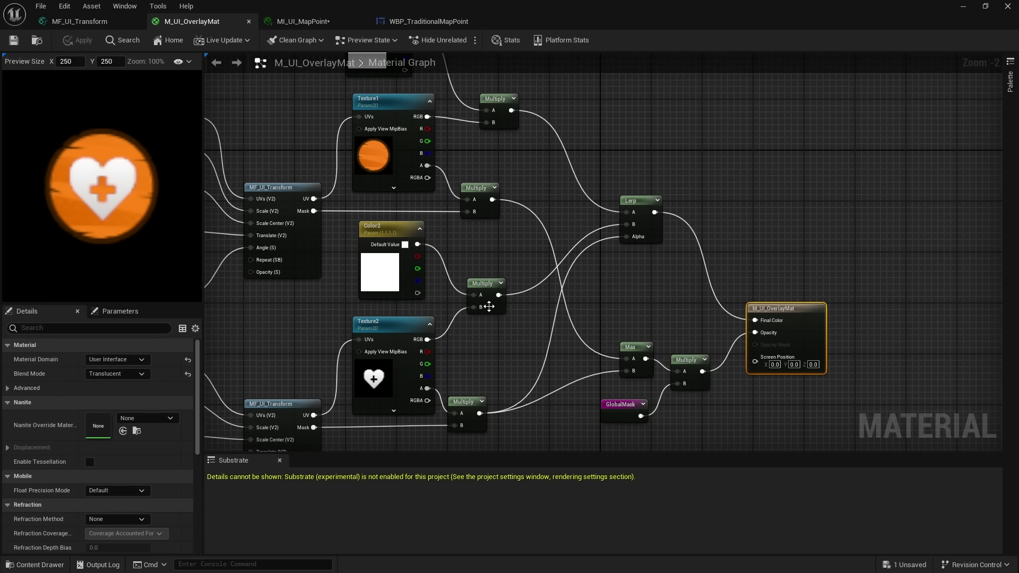
pyautogui.moveTo(387, 202); pyautogui.dragTo(354, 234, button='right')
pyautogui.moveTo(402, 339); pyautogui.dragTo(335, 140, button='right')
pyautogui.moveTo(389, 346); pyautogui.dragTo(404, 299, button='right')
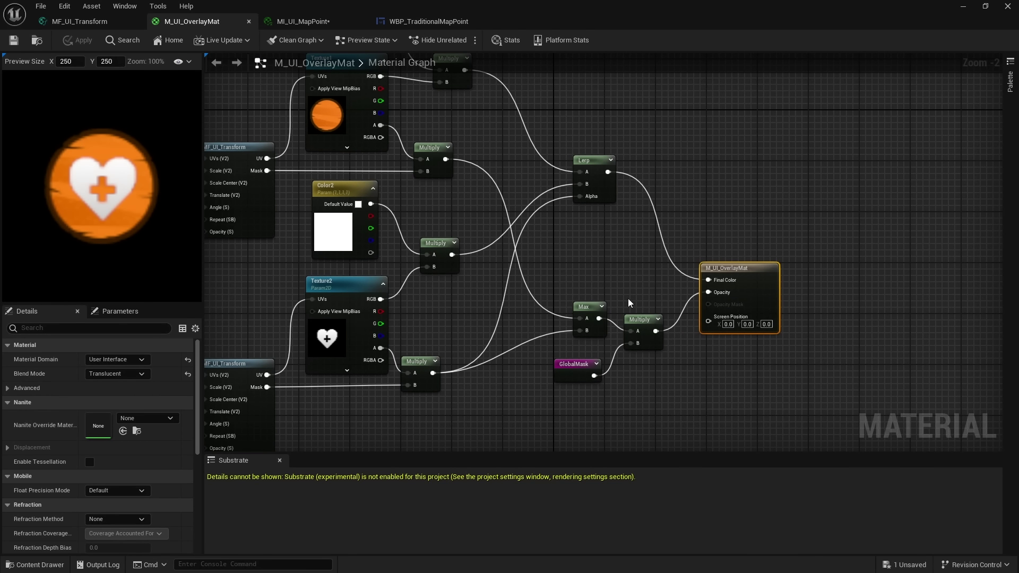
pyautogui.moveTo(460, 291); pyautogui.dragTo(513, 292, button='right')
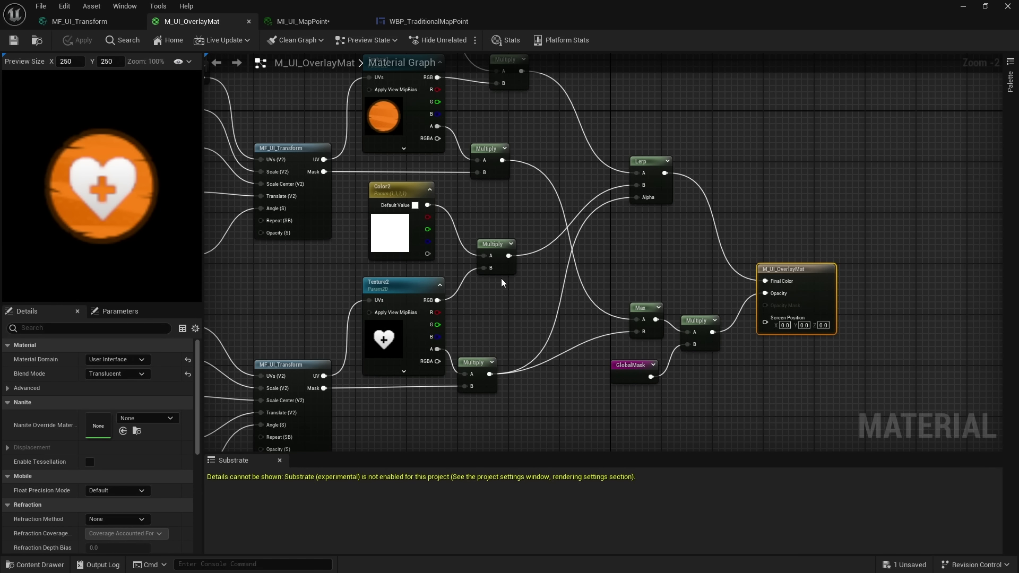
pyautogui.moveTo(286, 259); pyautogui.dragTo(323, 314, button='right')
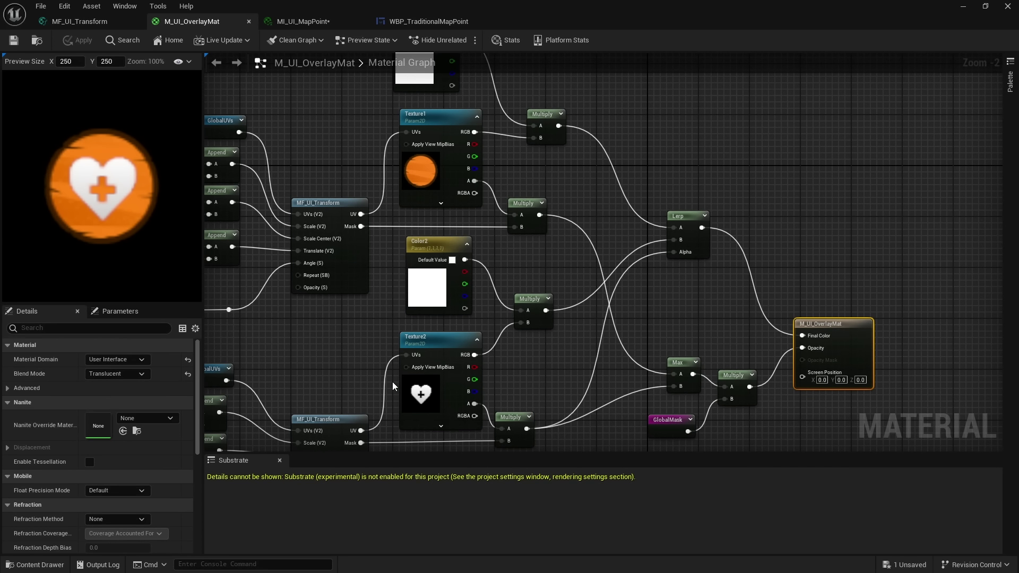
pyautogui.moveTo(393, 386); pyautogui.dragTo(493, 240, button='right')
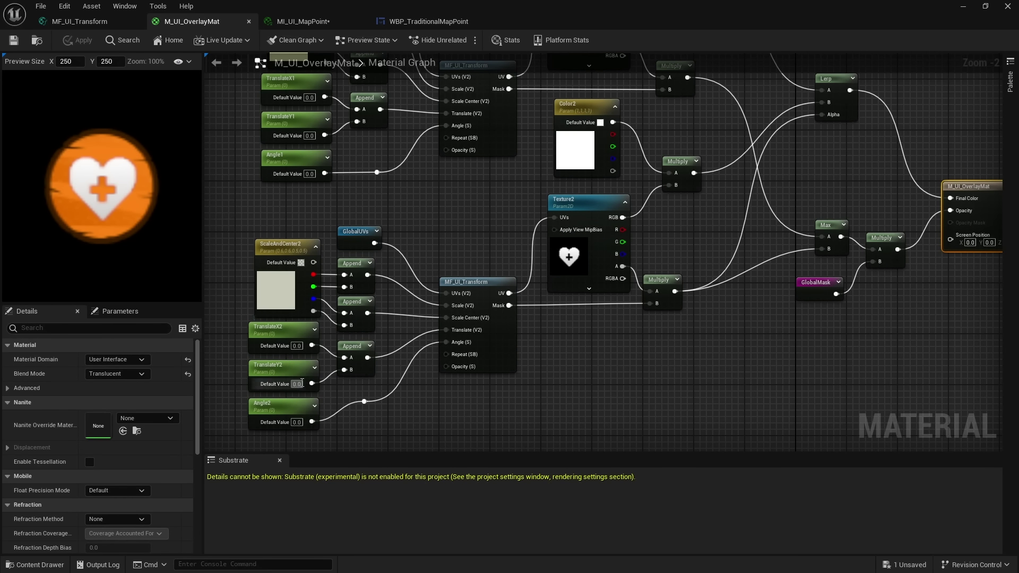
pyautogui.moveTo(455, 200); pyautogui.dragTo(304, 355, button='right')
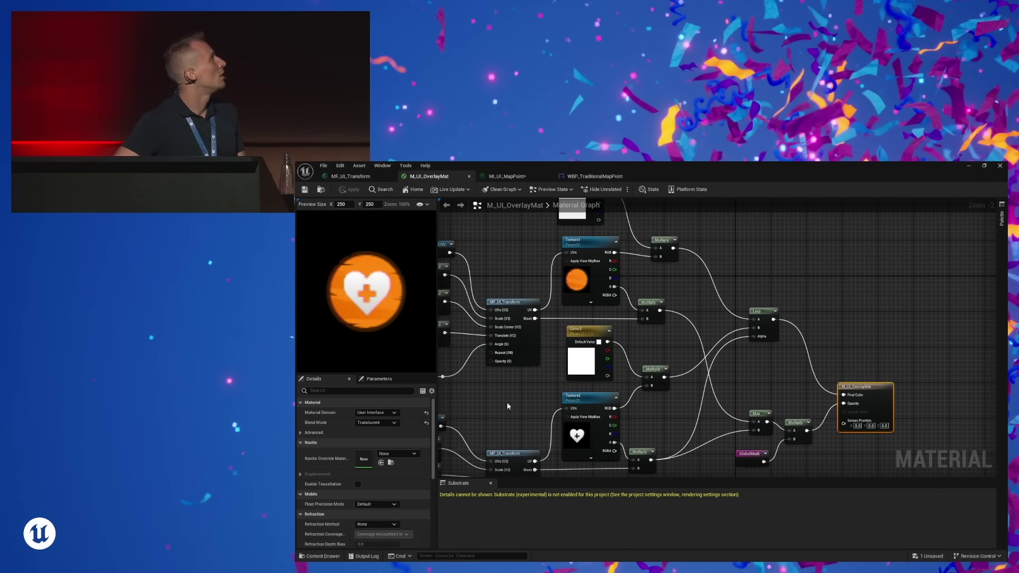